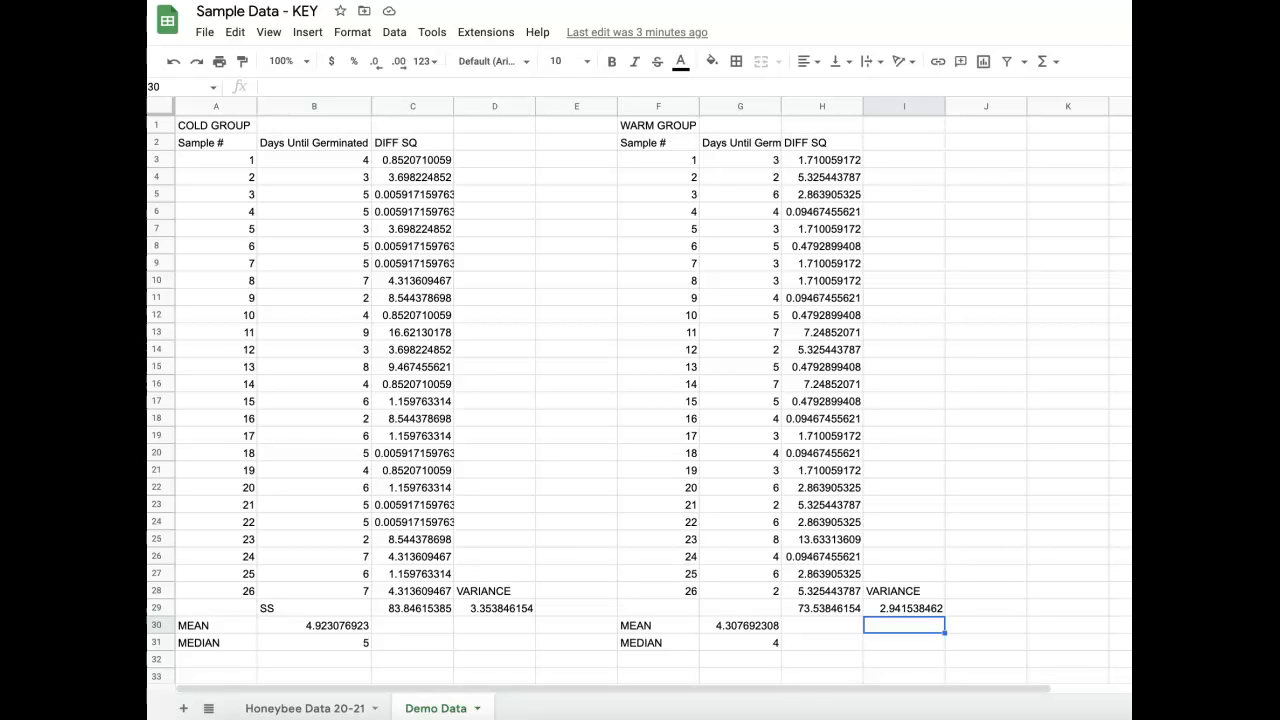
# Calculate the cold group's standard deviation in D30 with the formula =D29^0.5.
pyautogui.click(485, 630)
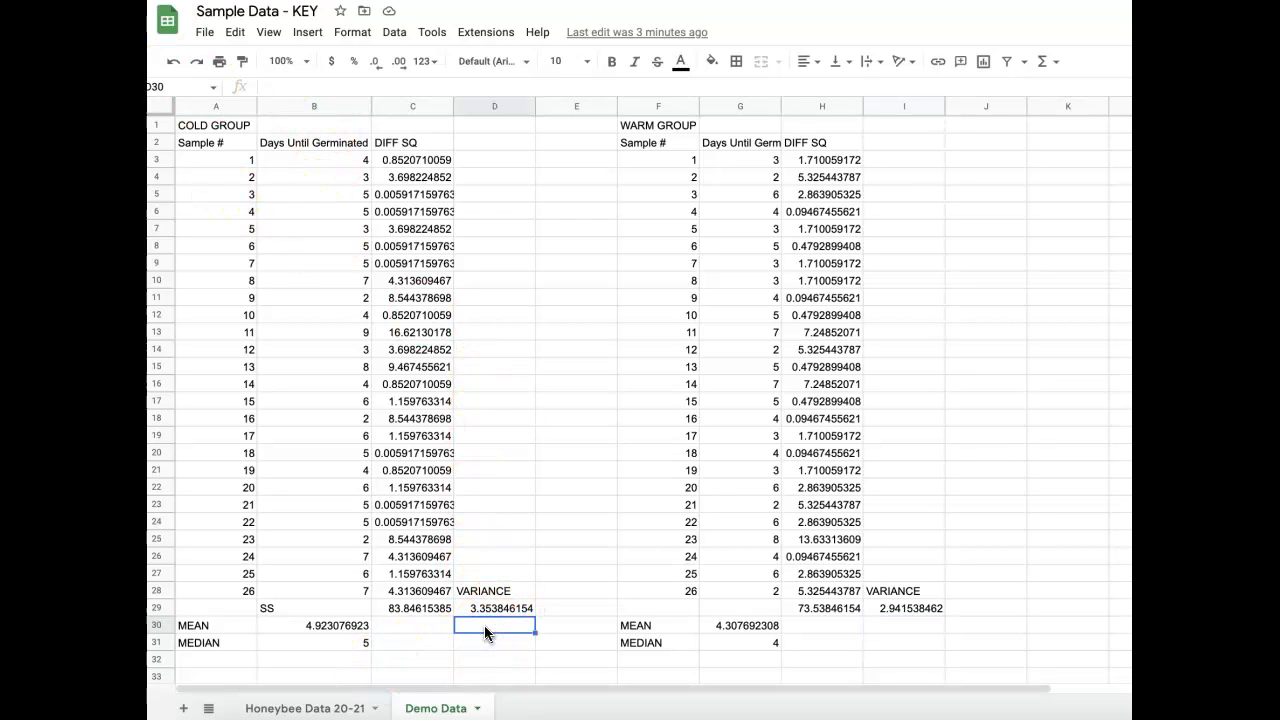
pyautogui.write('=')
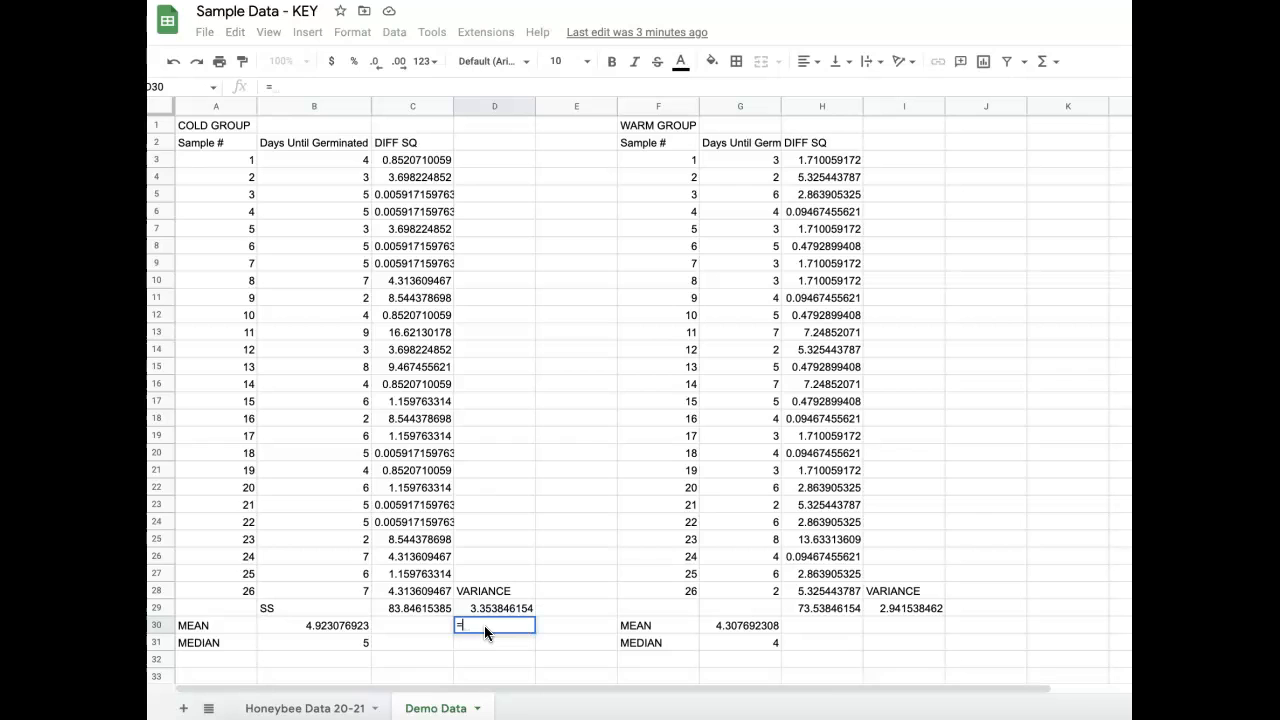
pyautogui.click(463, 607)
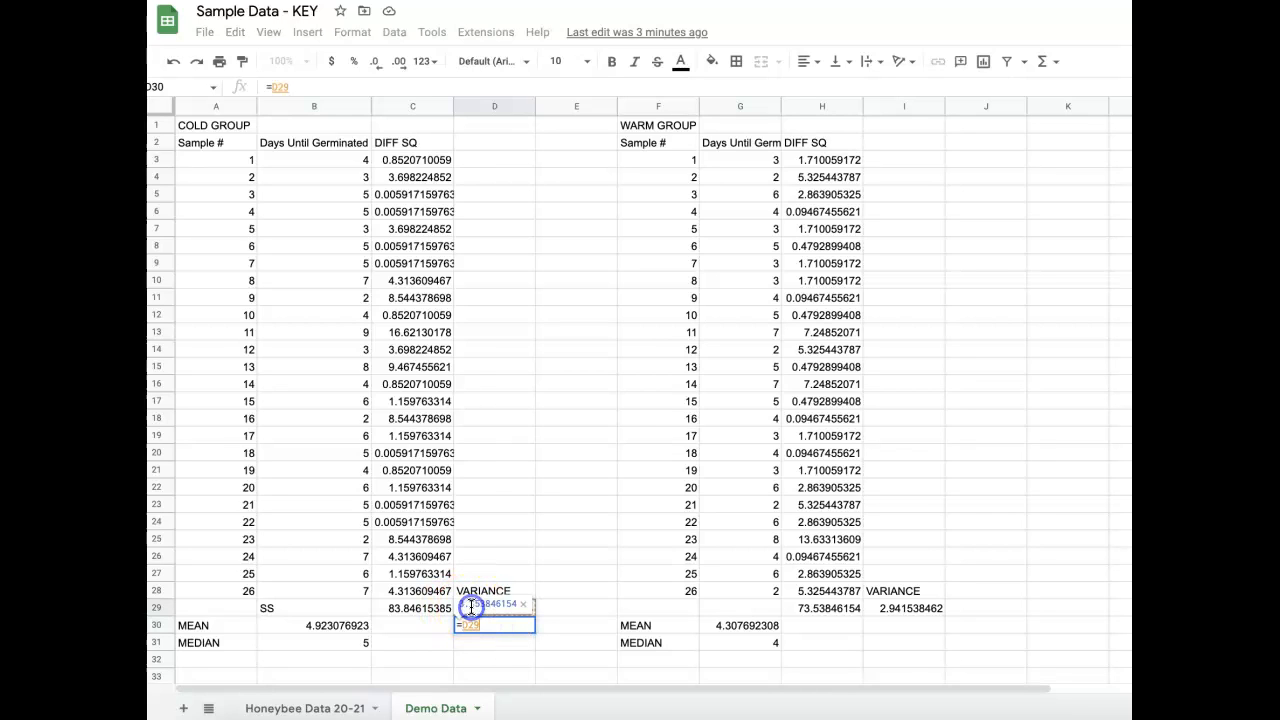
pyautogui.write('^0.5')
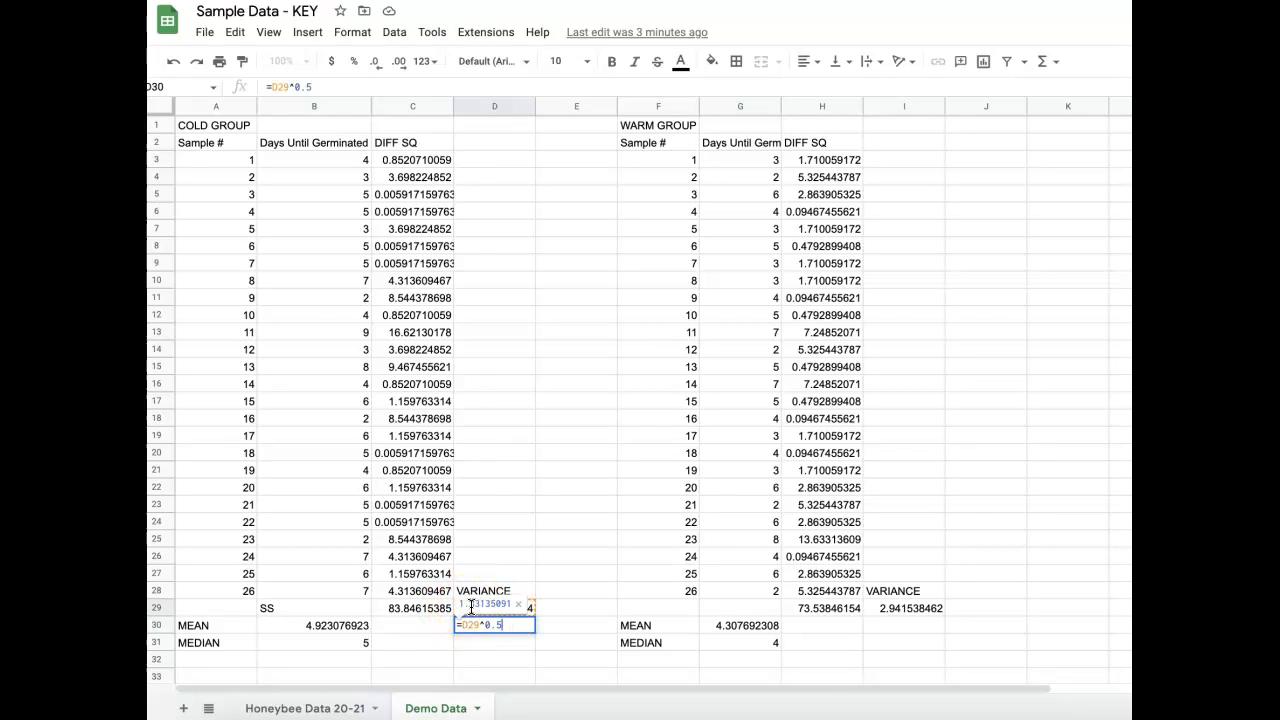
pyautogui.press('Return')
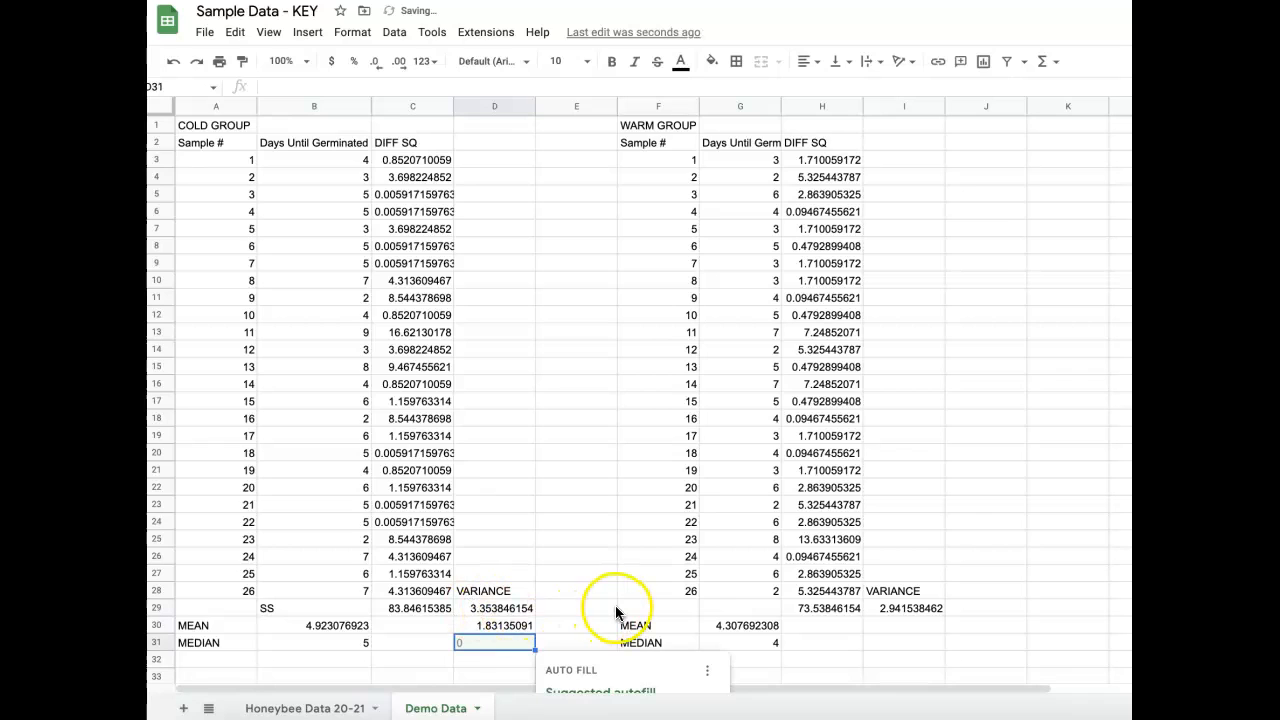
# Calculate the warm group's standard deviation in I30 with the formula =I29^0.5.
pyautogui.click(924, 626)
pyautogui.write('=I29')
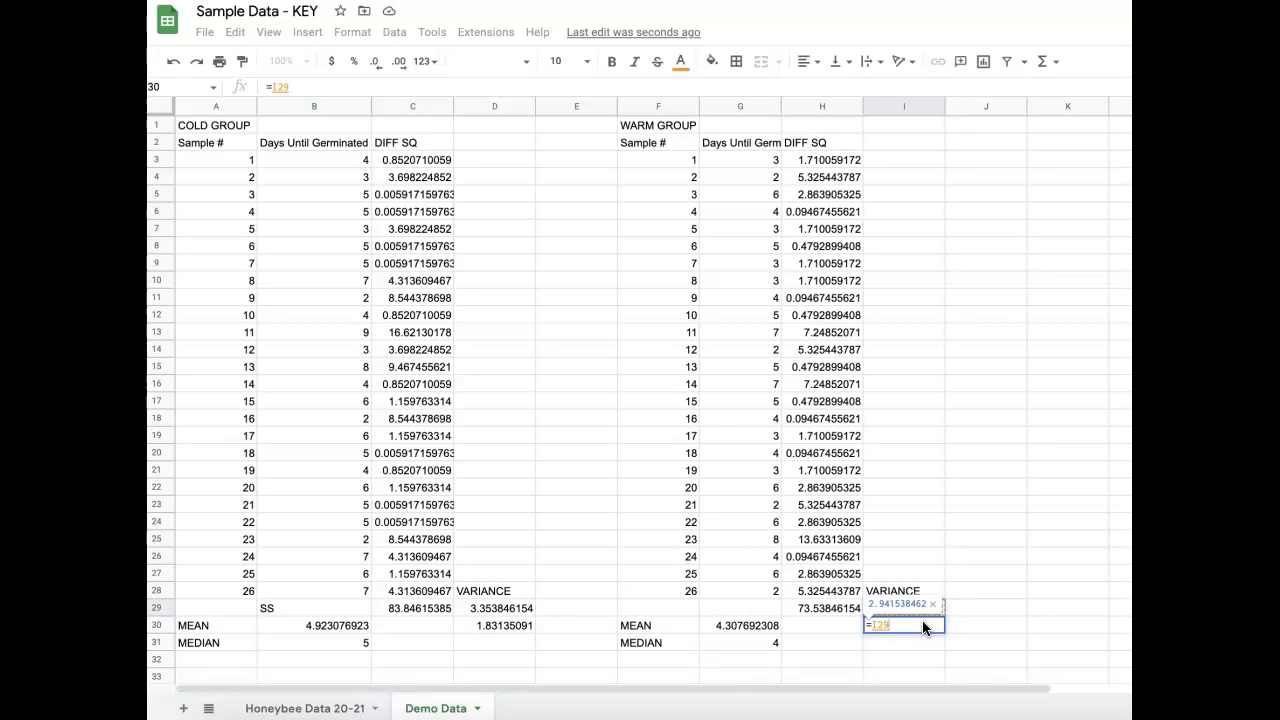
pyautogui.write('^0.5')
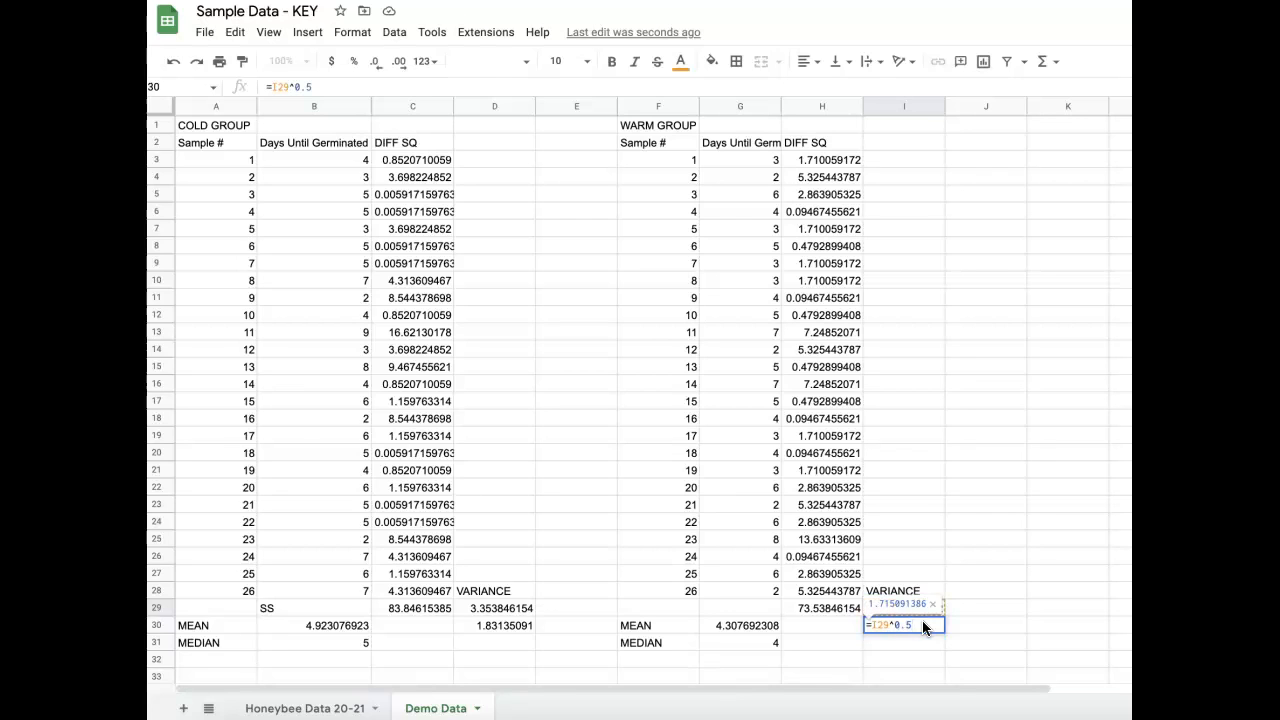
pyautogui.press('Return')
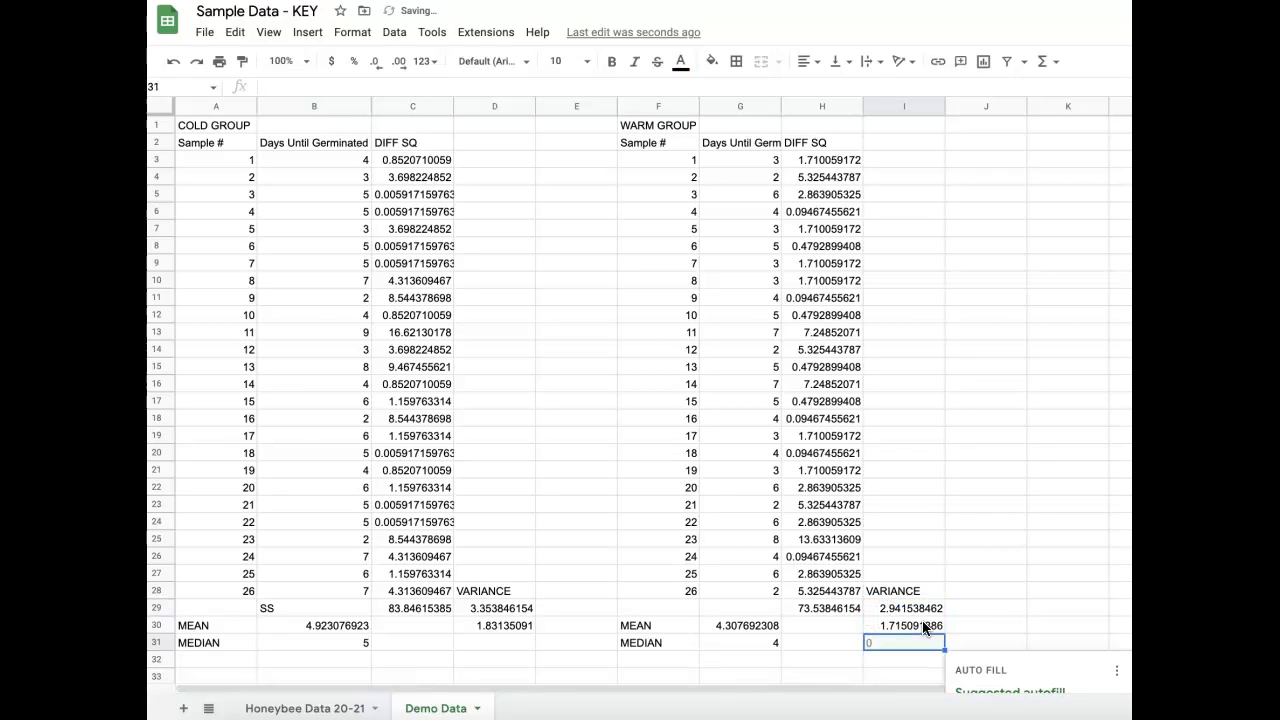
# Review the cold group's variance and standard deviation formulas in D29 and D30.
pyautogui.click(553, 655)
pyautogui.click(498, 626)
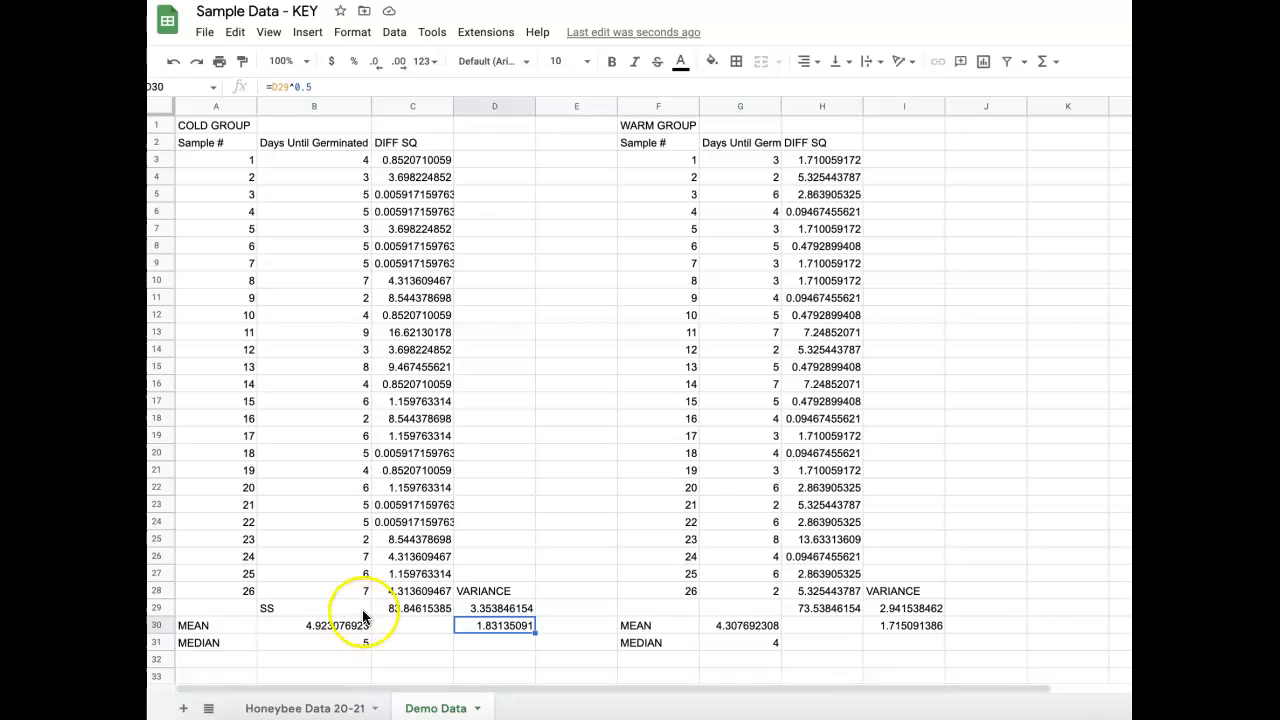
pyautogui.scroll(-1, 412, 612)
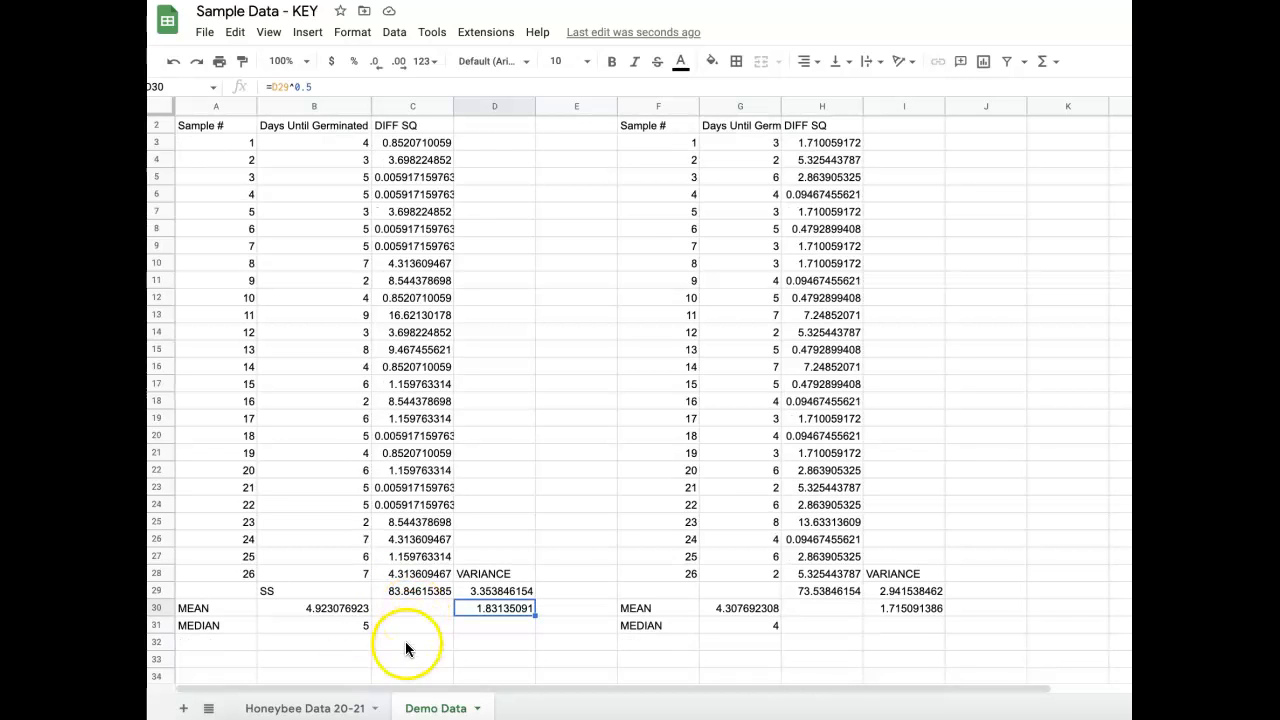
pyautogui.click(362, 643)
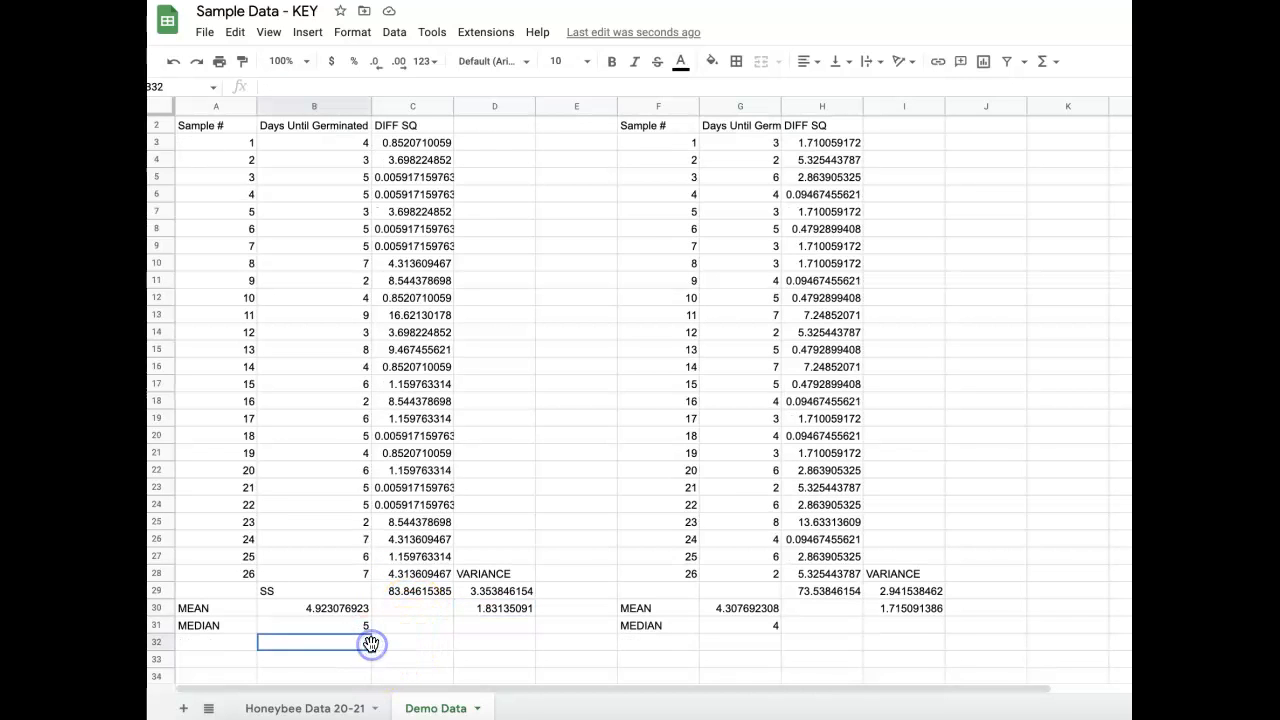
pyautogui.click(241, 645)
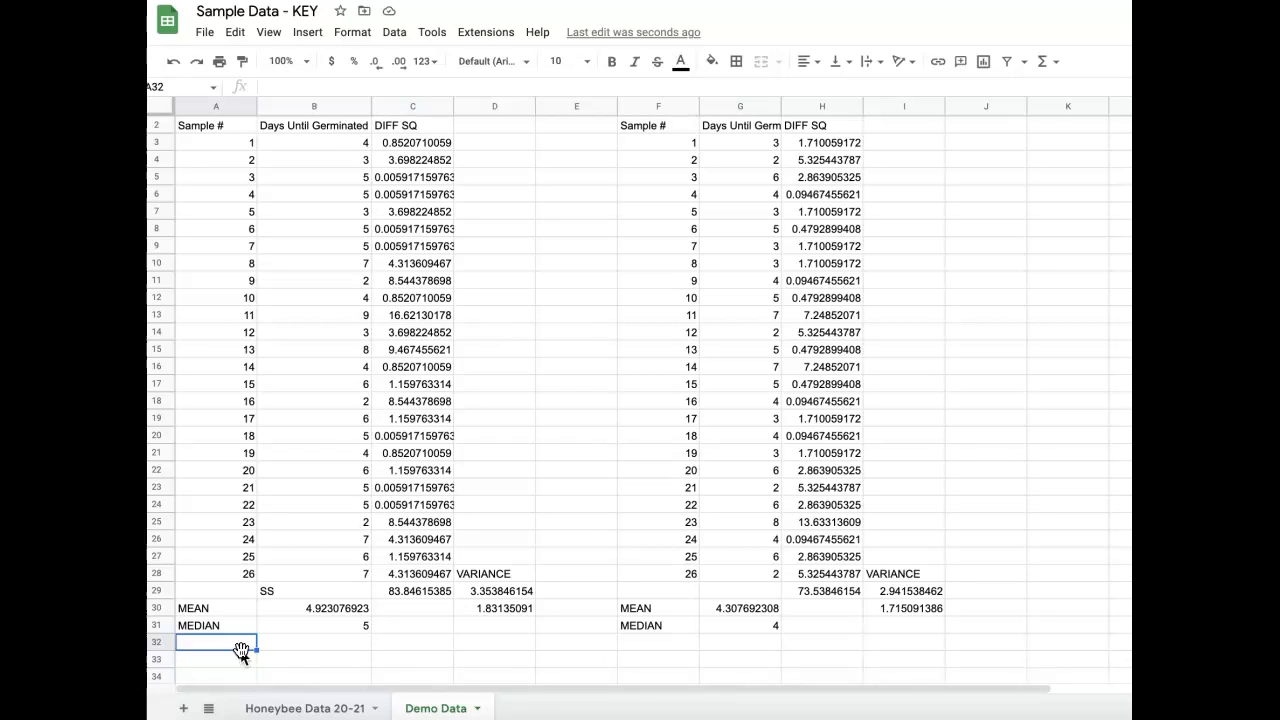
pyautogui.click(526, 610)
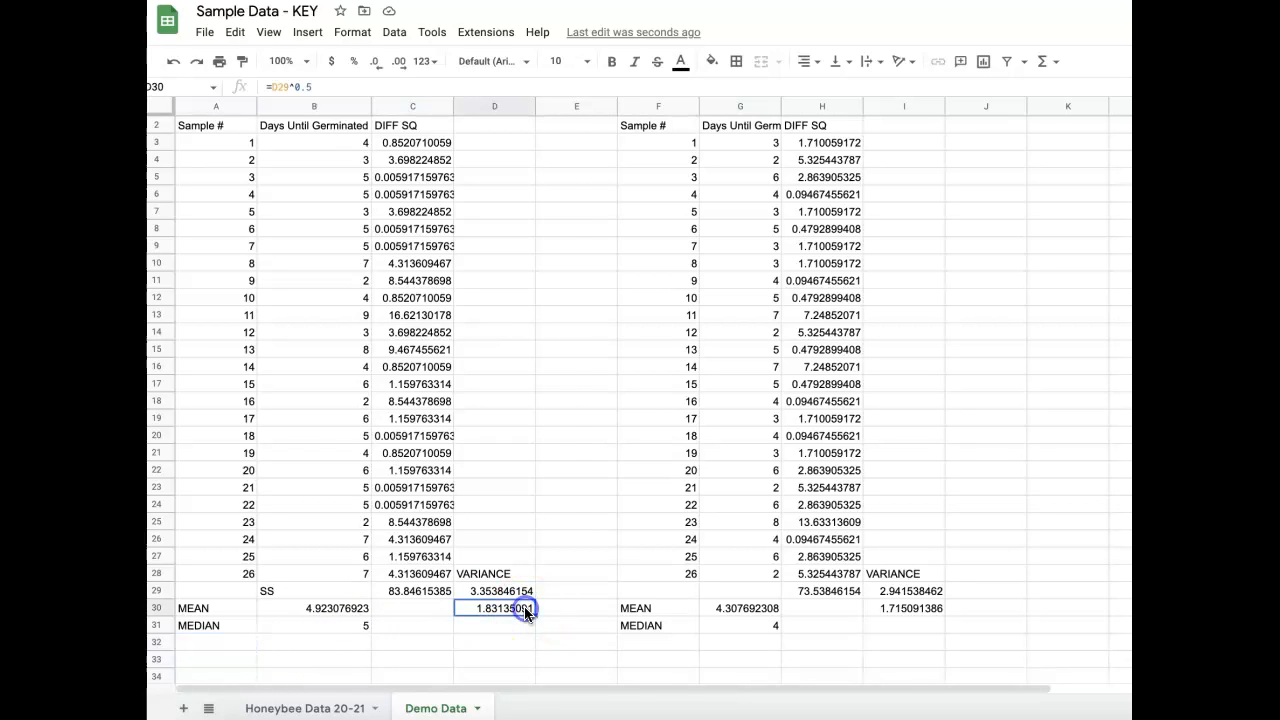
pyautogui.click(524, 594)
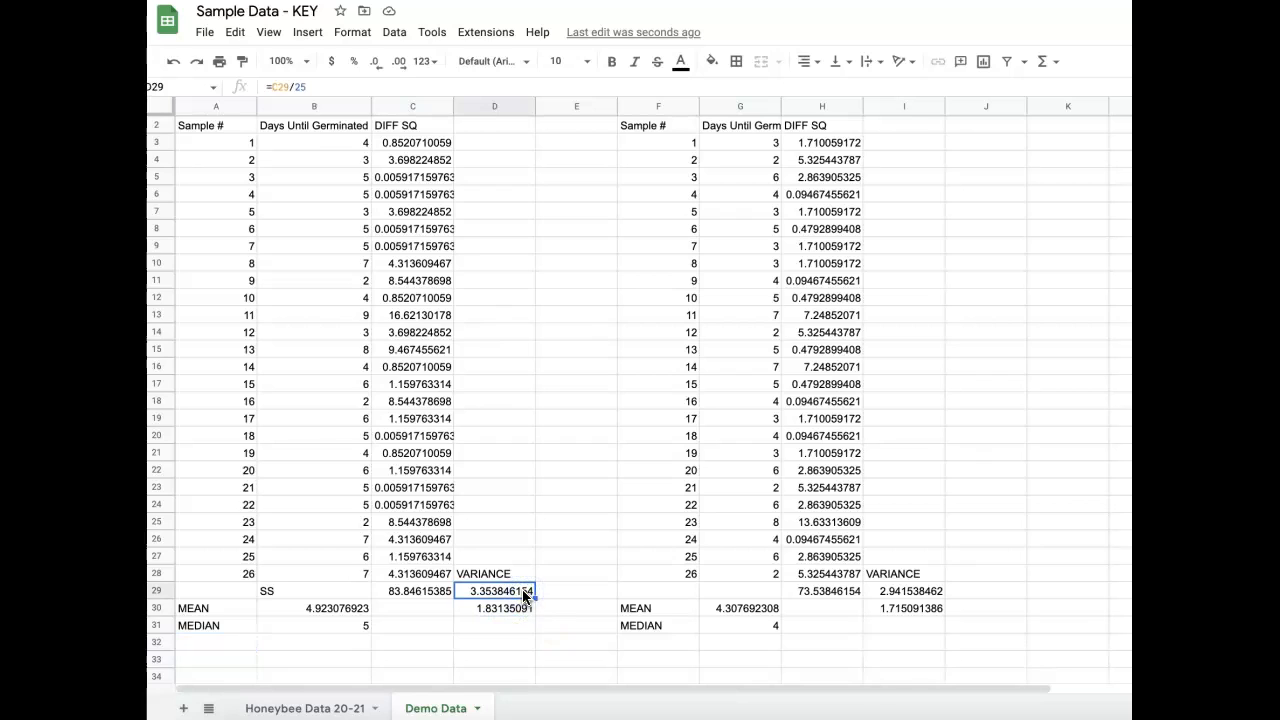
pyautogui.click(516, 612)
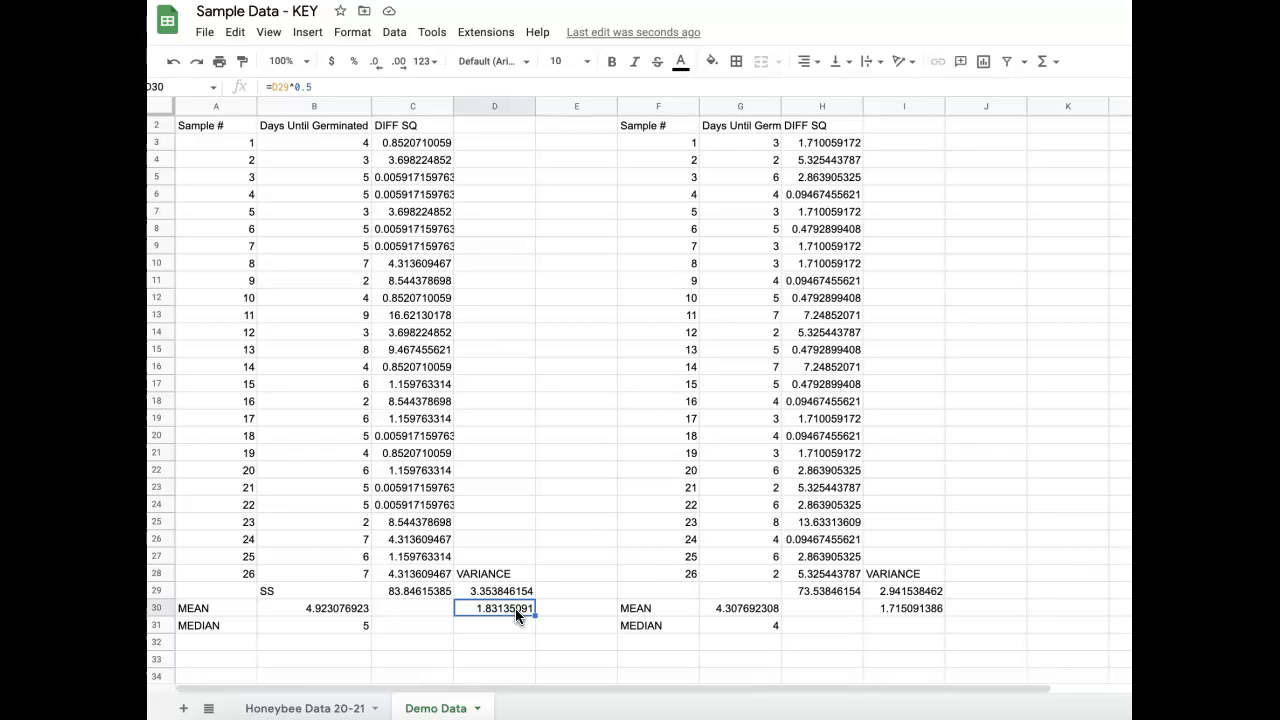
# Label cell A32, below the cold group's MEDIAN, as "95% range".
pyautogui.click(193, 643)
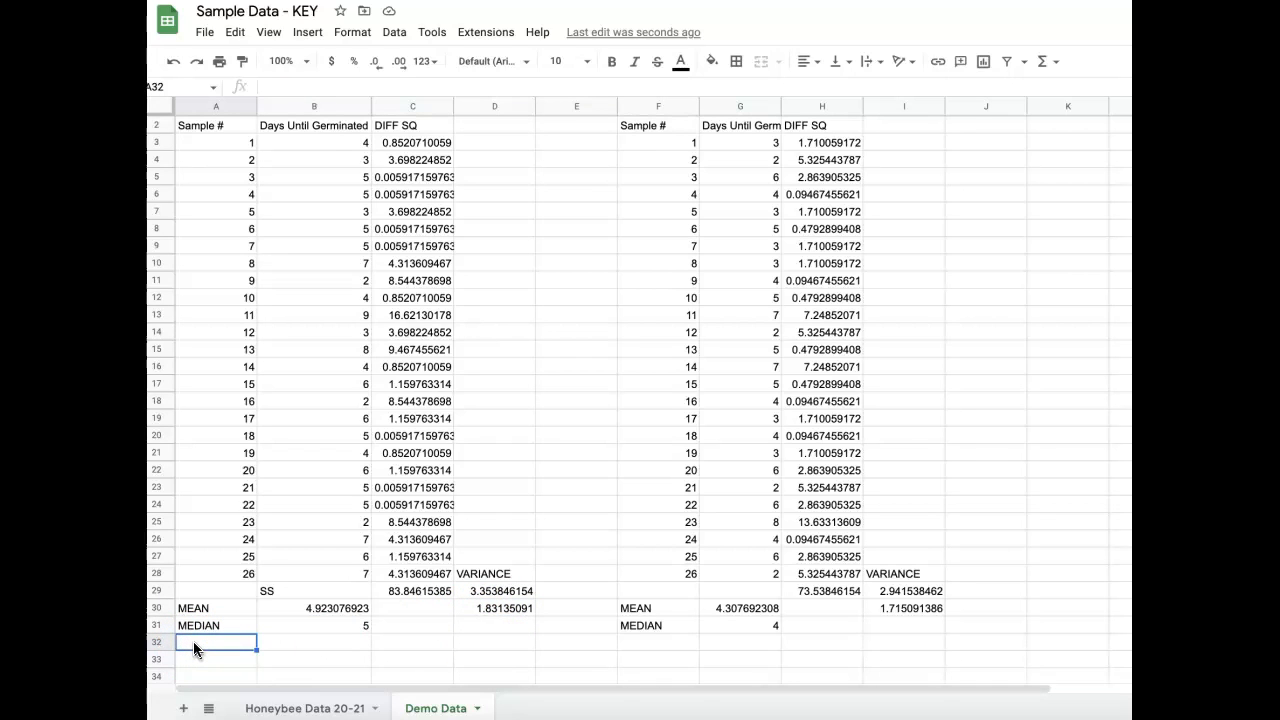
pyautogui.write('95% range')
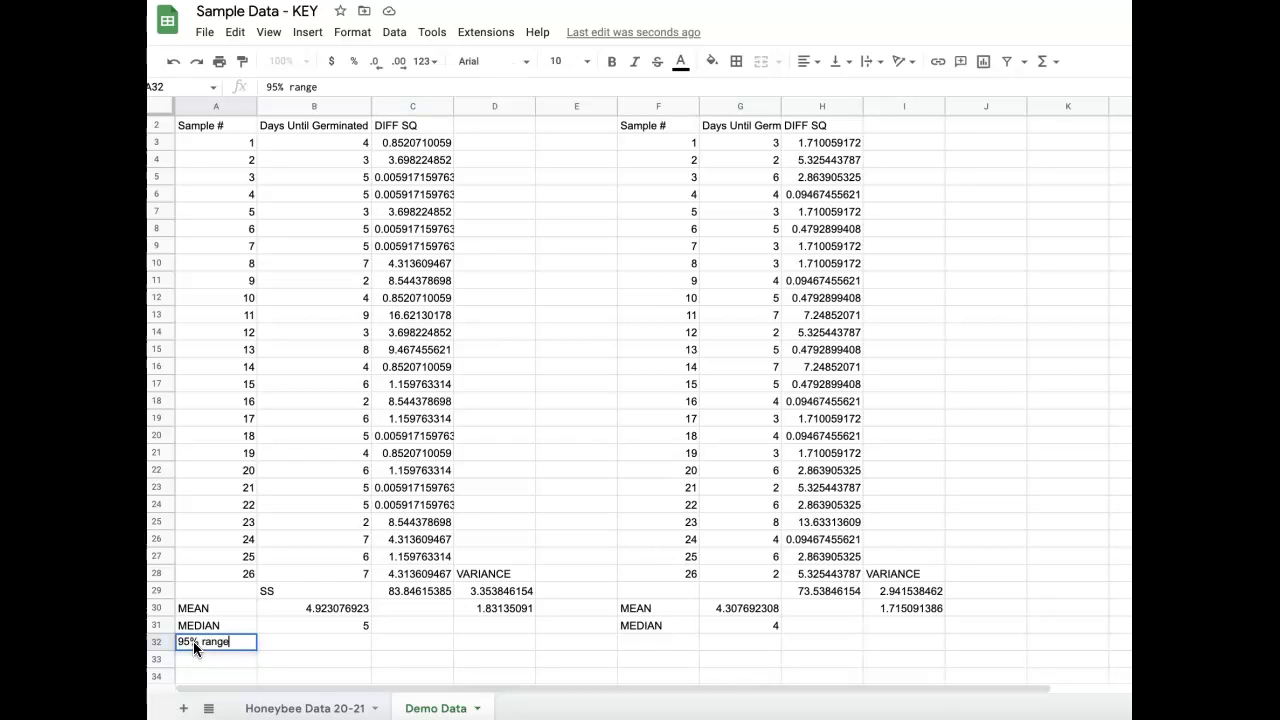
pyautogui.press('Tab')
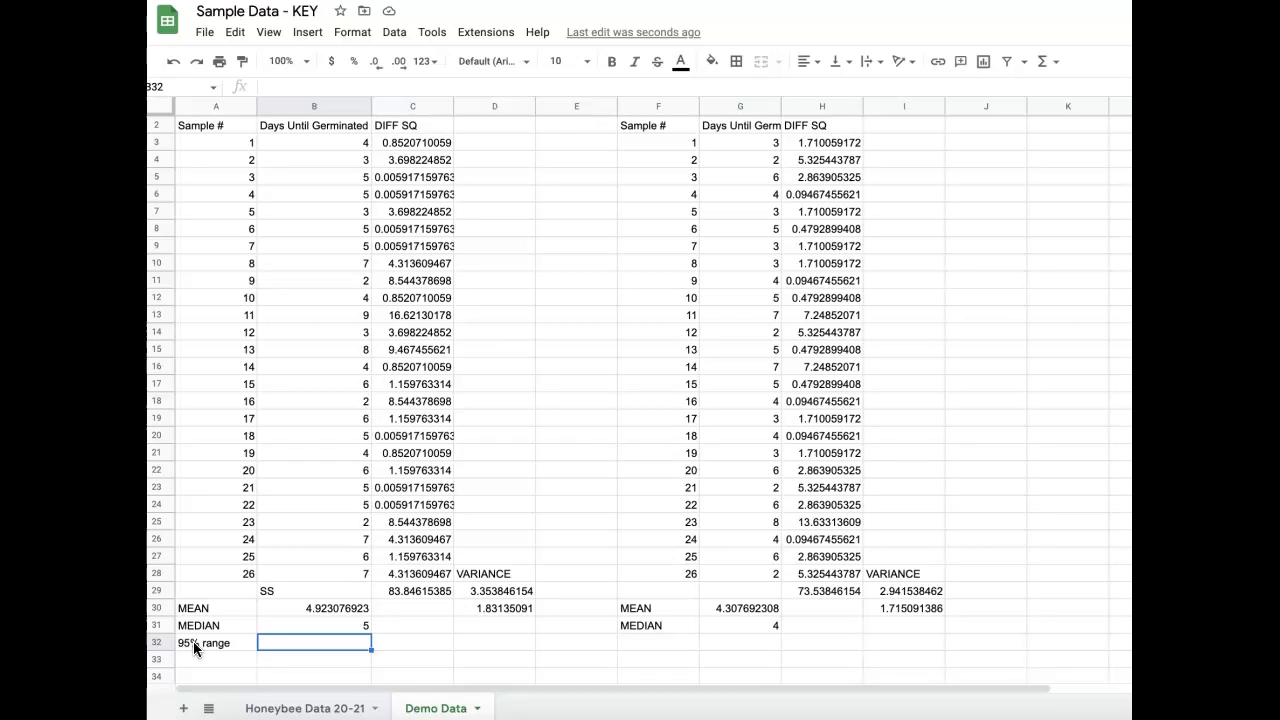
# Calculate the cold group's 95% range in B32 with the formula =2*D30/(26)^0.5.
pyautogui.write('=2')
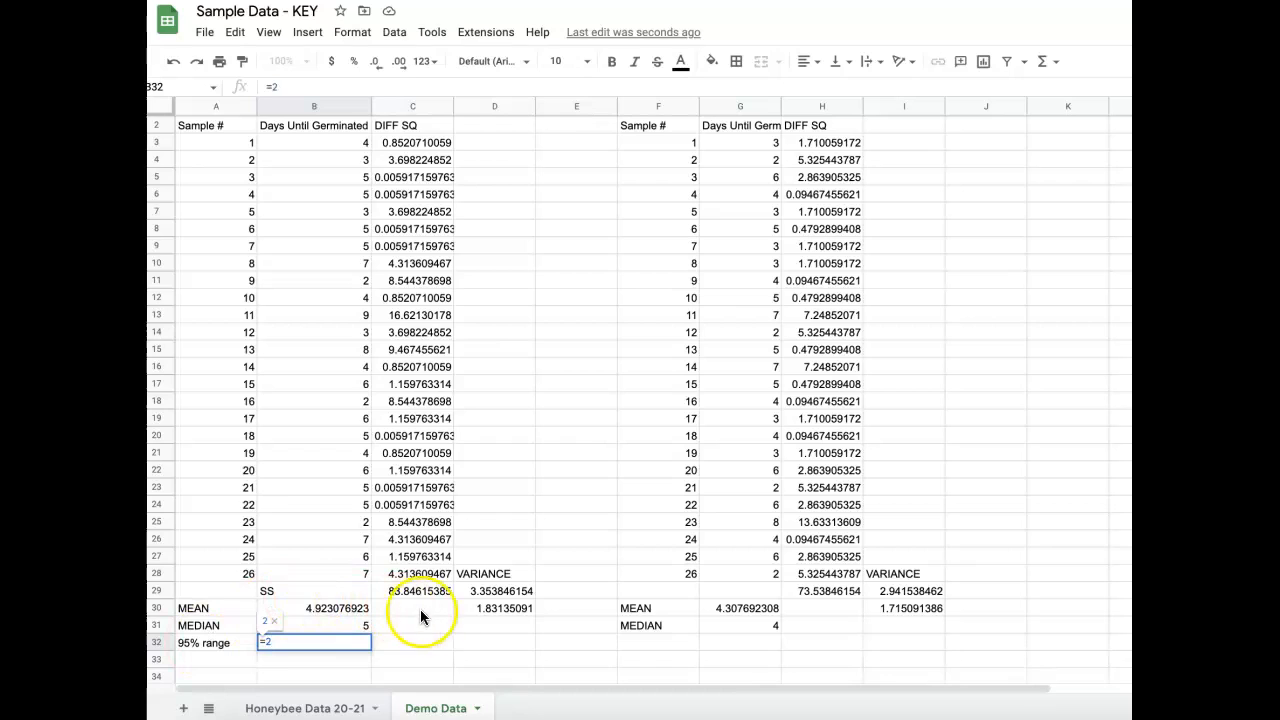
pyautogui.click(466, 610)
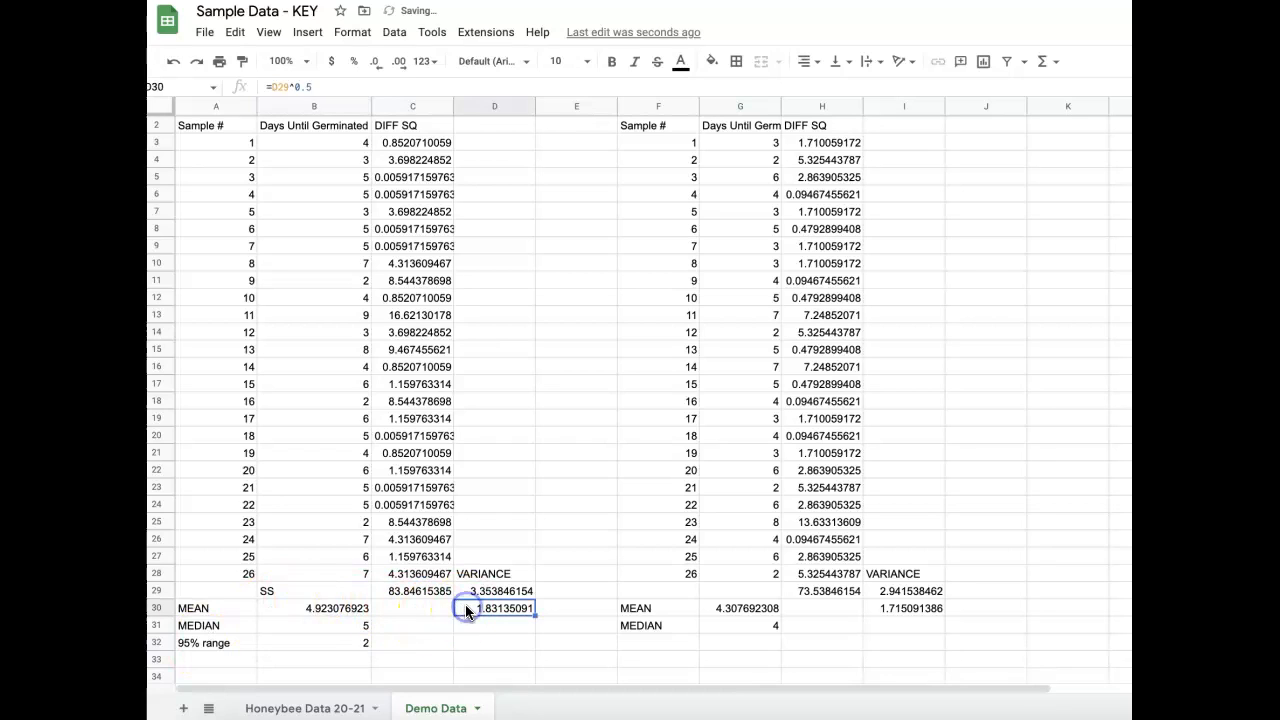
pyautogui.click(351, 643)
pyautogui.write('=')
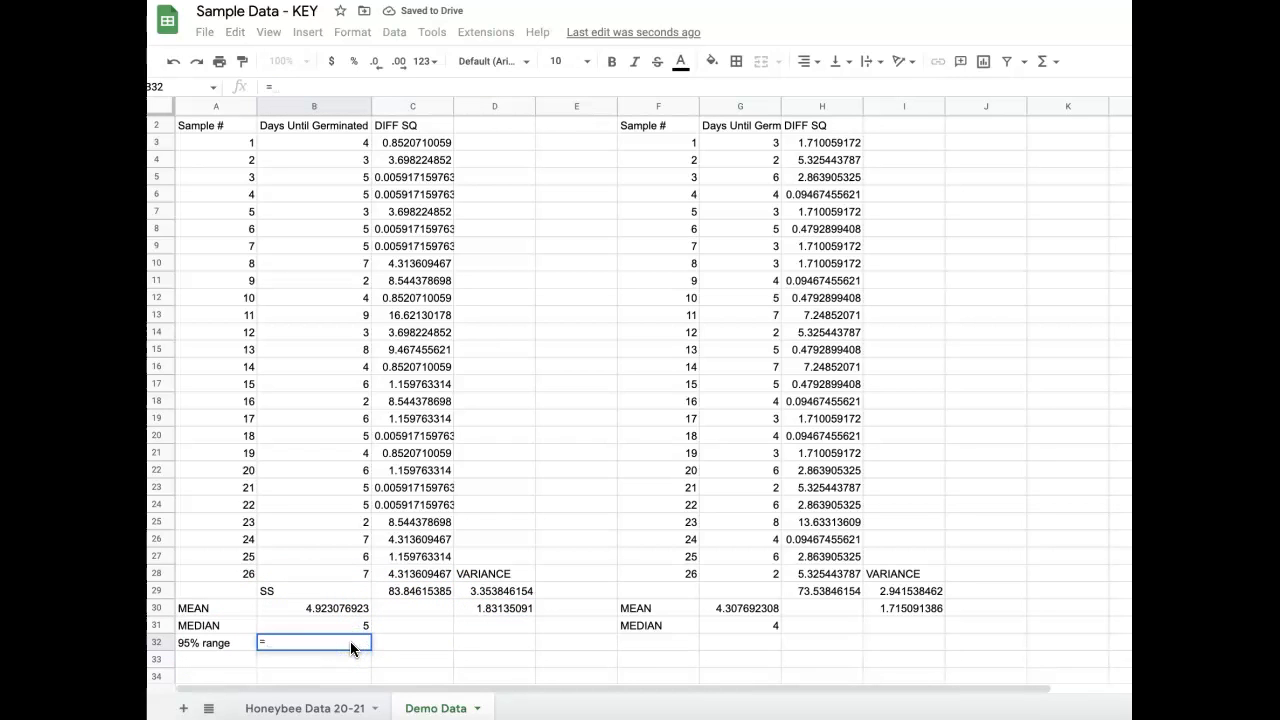
pyautogui.write('2*')
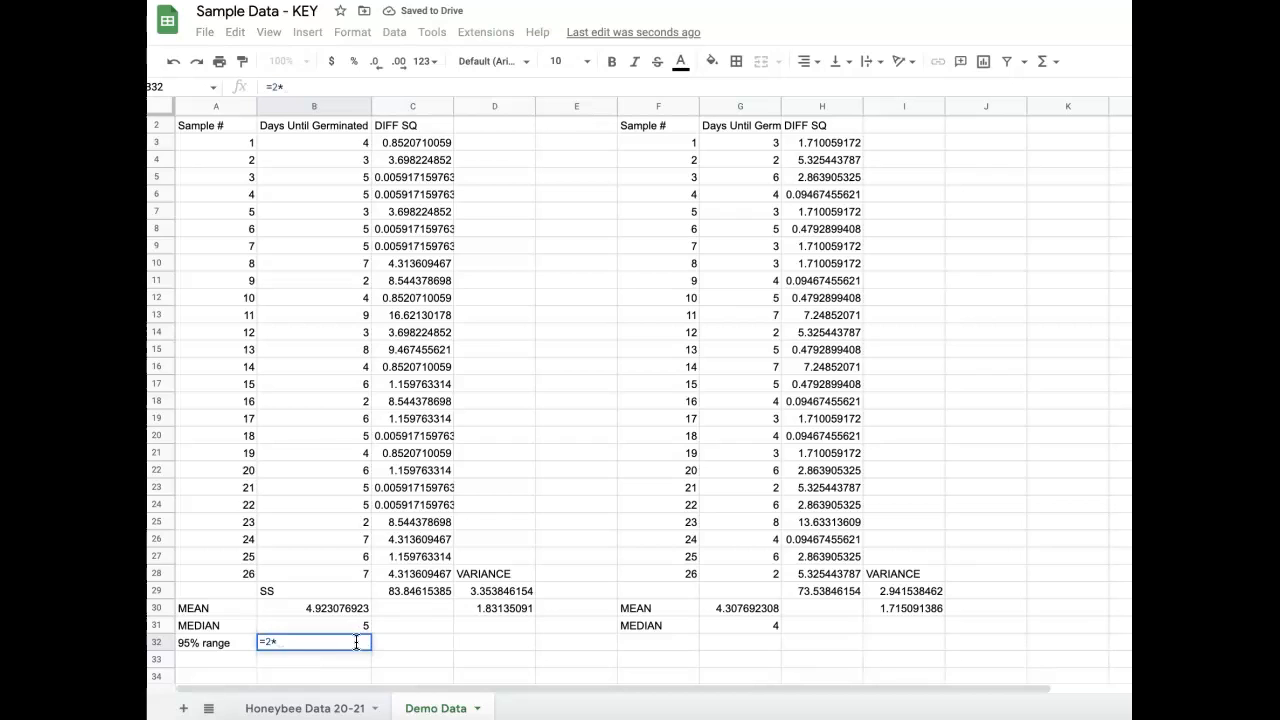
pyautogui.click(457, 608)
pyautogui.write('/')
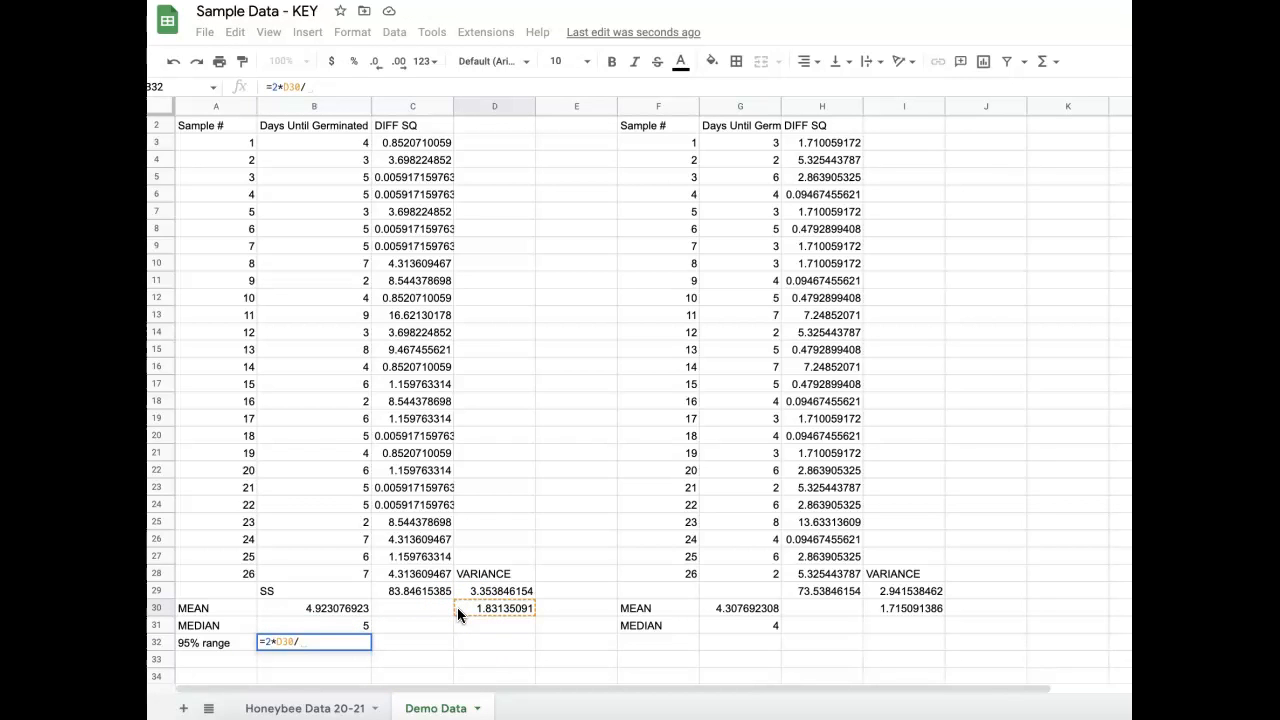
pyautogui.write('(26')
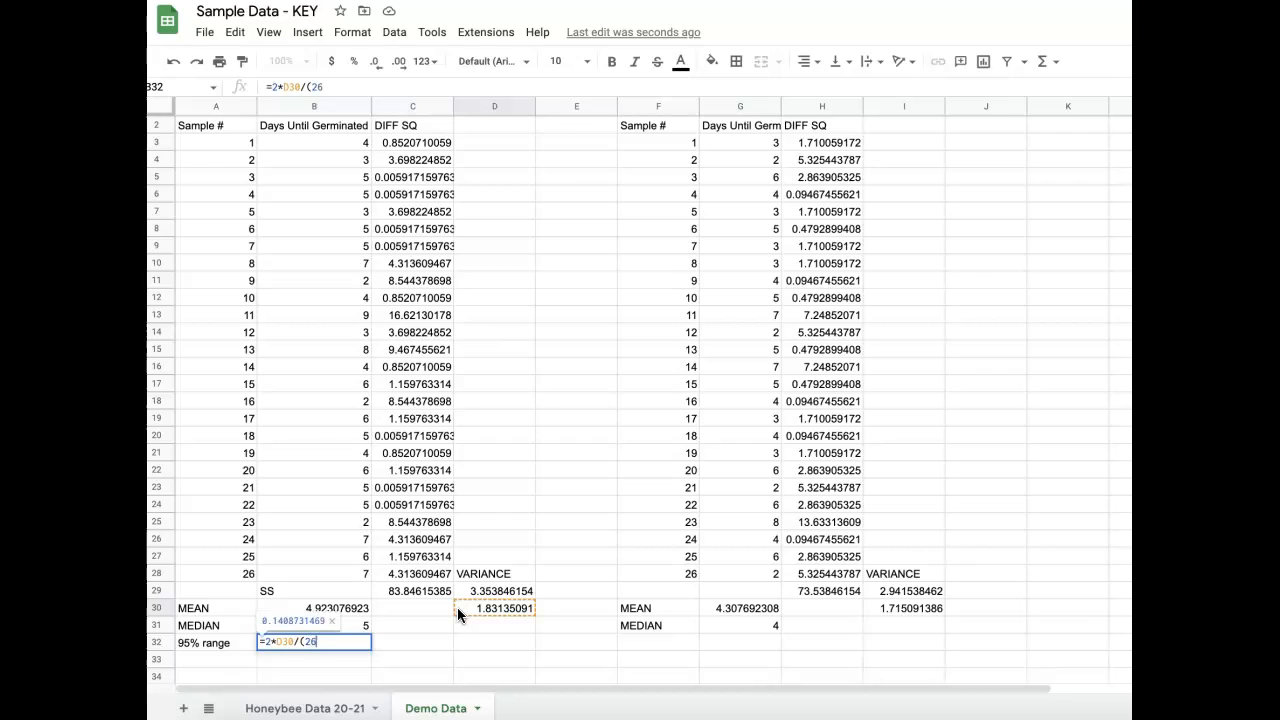
pyautogui.write(')^0.5')
pyautogui.press('Return')
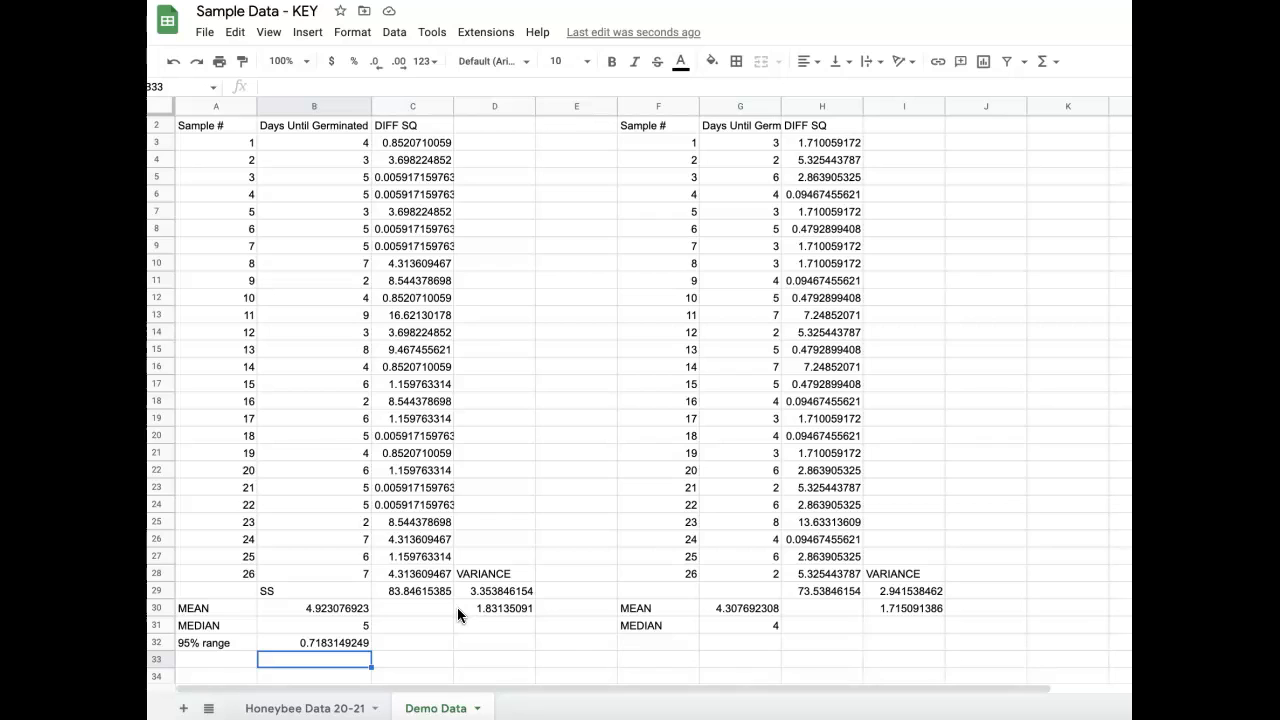
# Enter the cold group's interval "4.2 to 5.6" in B33, below the 95% range result.
pyautogui.write('4.2')
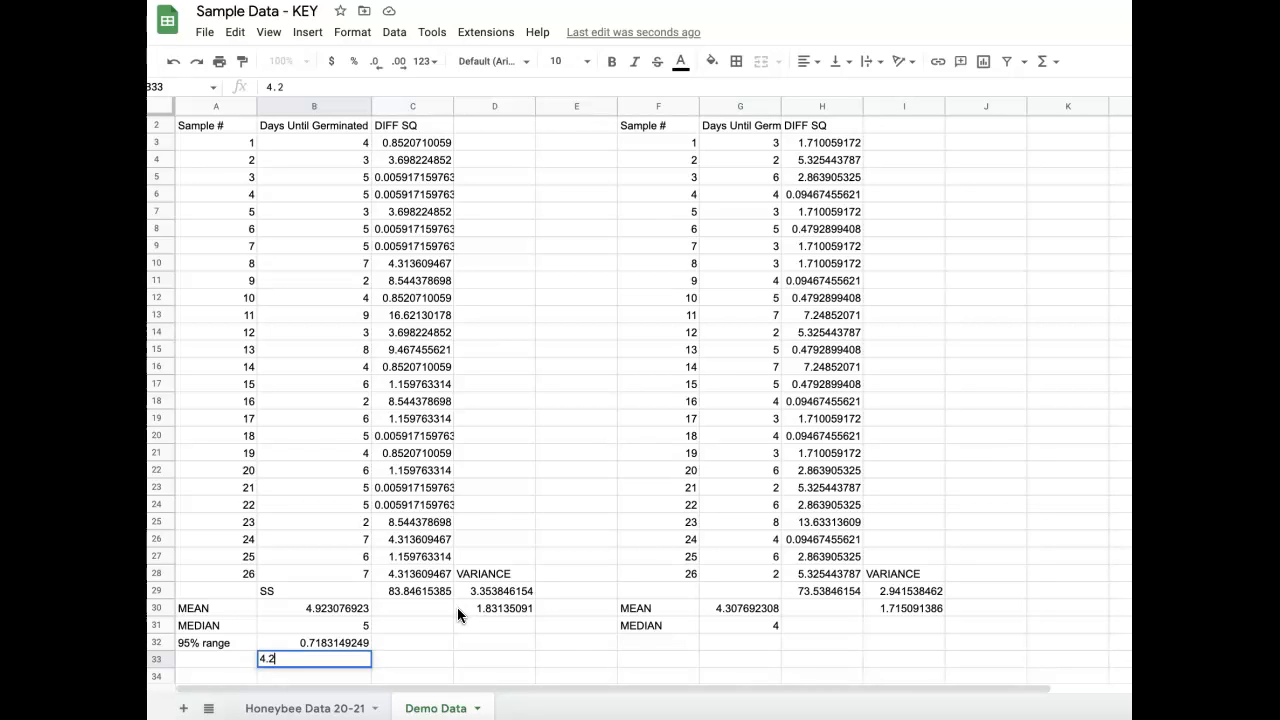
pyautogui.write(' to 5.6')
pyautogui.press('Tab')
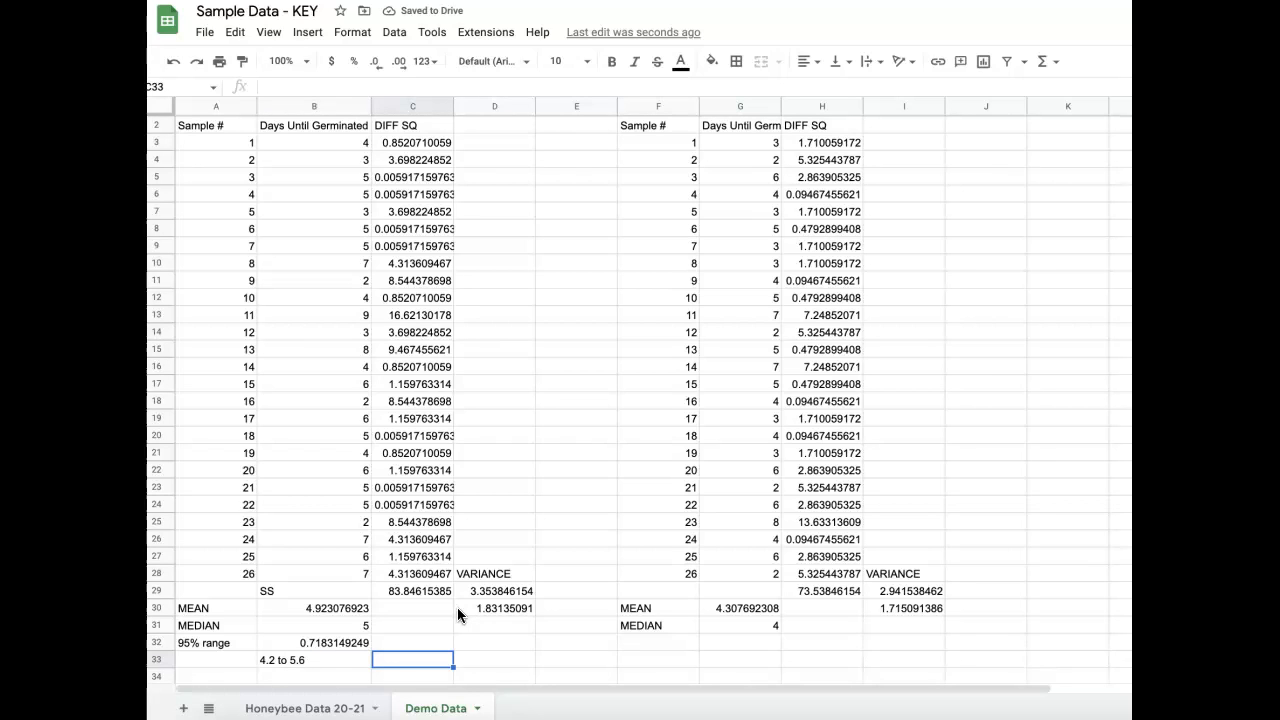
# Copy the cold group's 95% range label and formula from A32:B32 to the warm group at F32:G32.
pyautogui.press('Right')
pyautogui.press('Right')
pyautogui.press('Right')
pyautogui.moveTo(229, 642); pyautogui.dragTo(287, 638)
pyautogui.hotkey('ctrl', 'c')
pyautogui.click(647, 640)
pyautogui.hotkey('ctrl', 'v')
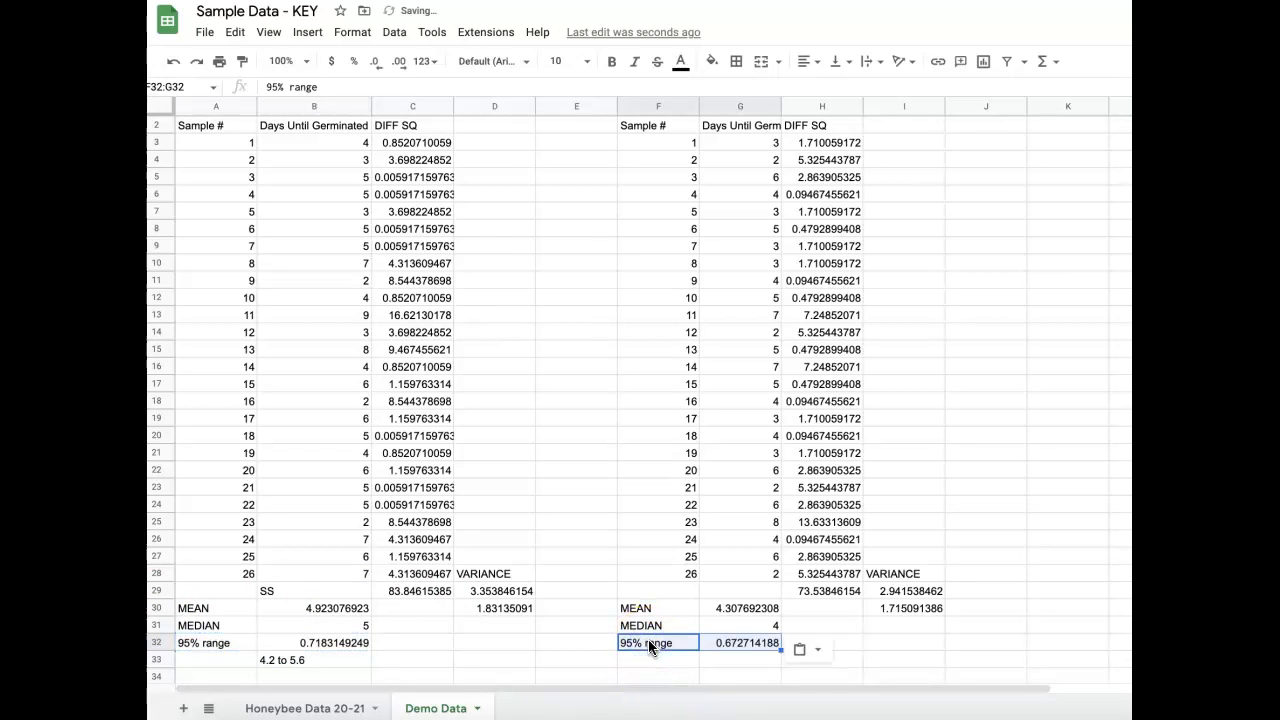
# Enter the warm group's interval "3.7 to 5" in G33, below its 95% range result.
pyautogui.click(713, 664)
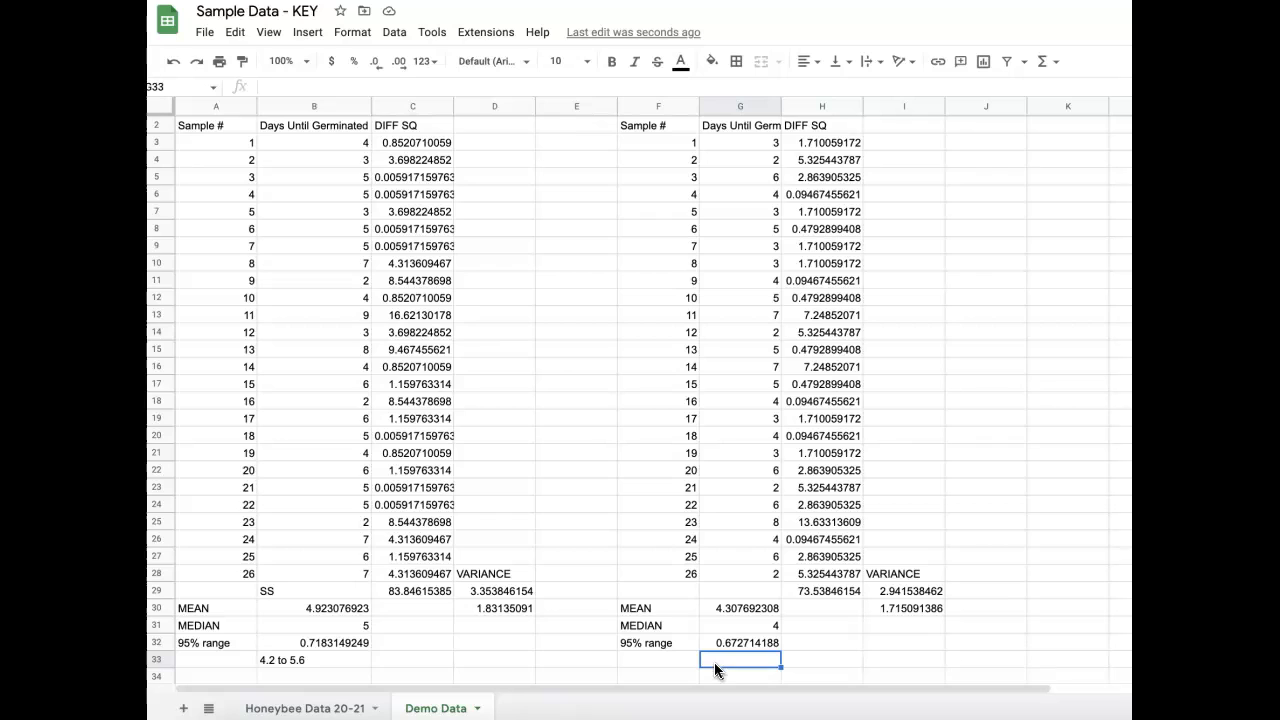
pyautogui.write('5 to')
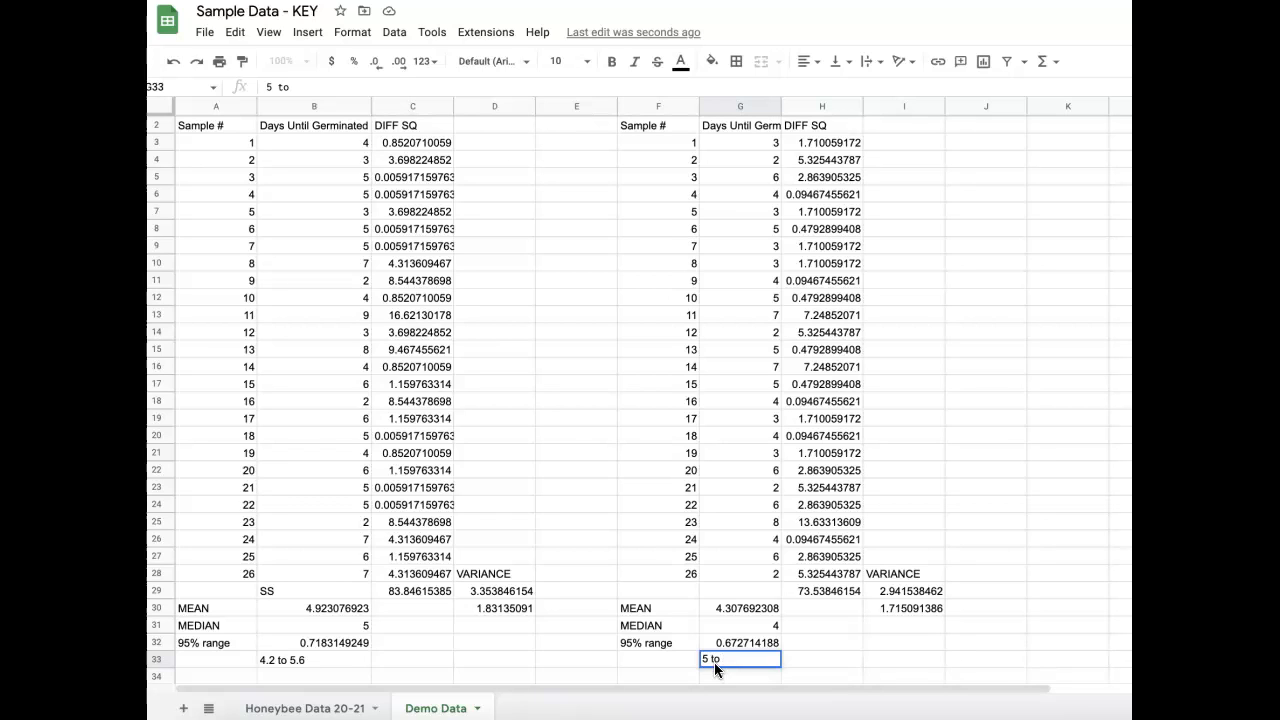
pyautogui.press('BackSpace')
pyautogui.press('BackSpace')
pyautogui.press('BackSpace')
pyautogui.press('BackSpace')
pyautogui.press('BackSpace')
pyautogui.write('3.7 to 5')
pyautogui.press('Return')
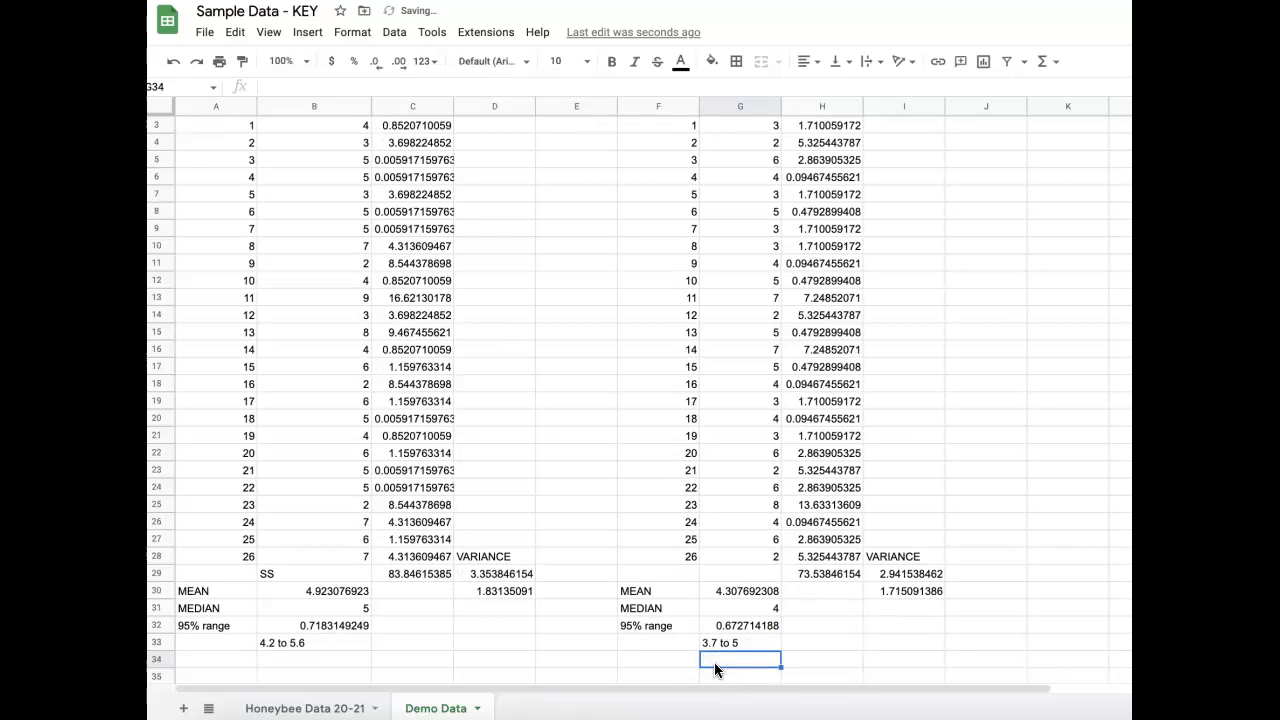